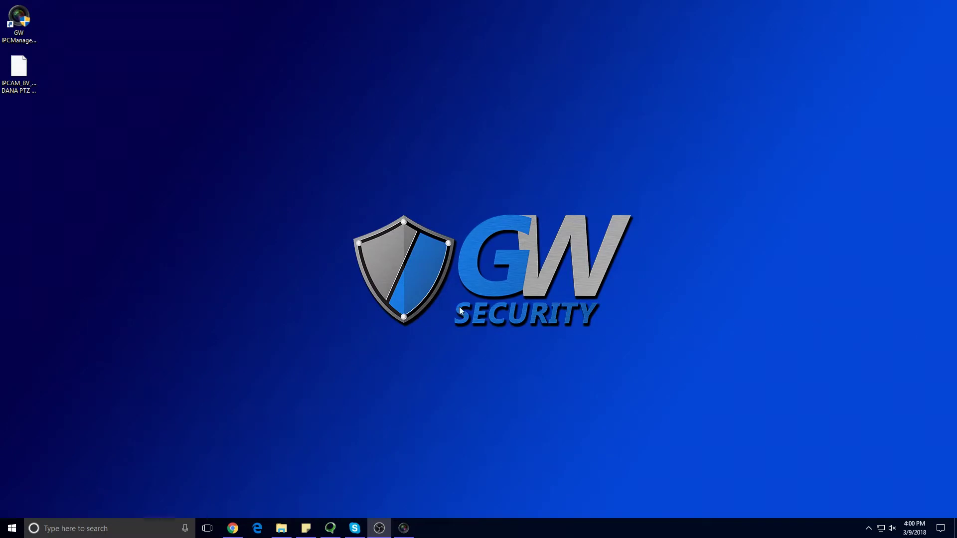
Step: Load gwsecurityusa.com in Edge, close the newsletter popup, and go to the Support software downloads
click(29, 30)
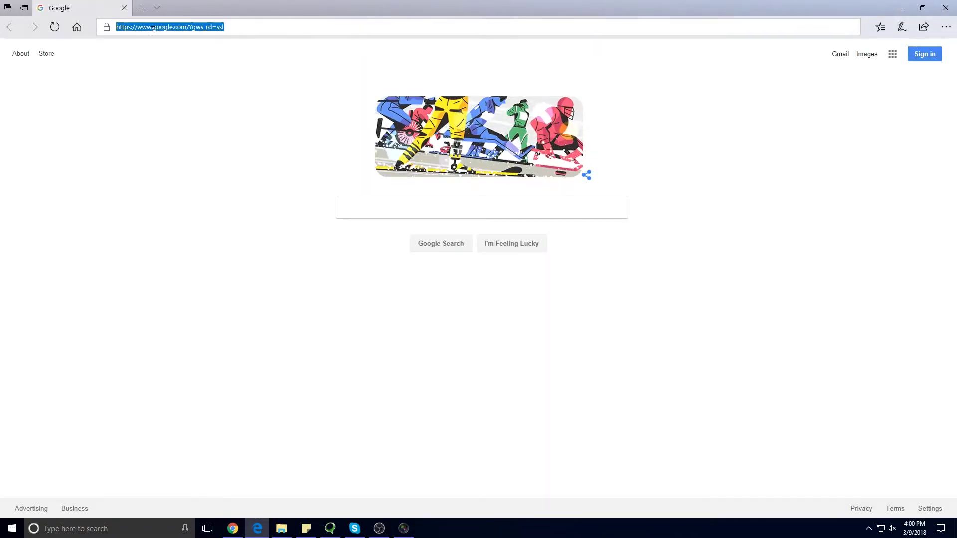
text(gw)
key(Return)
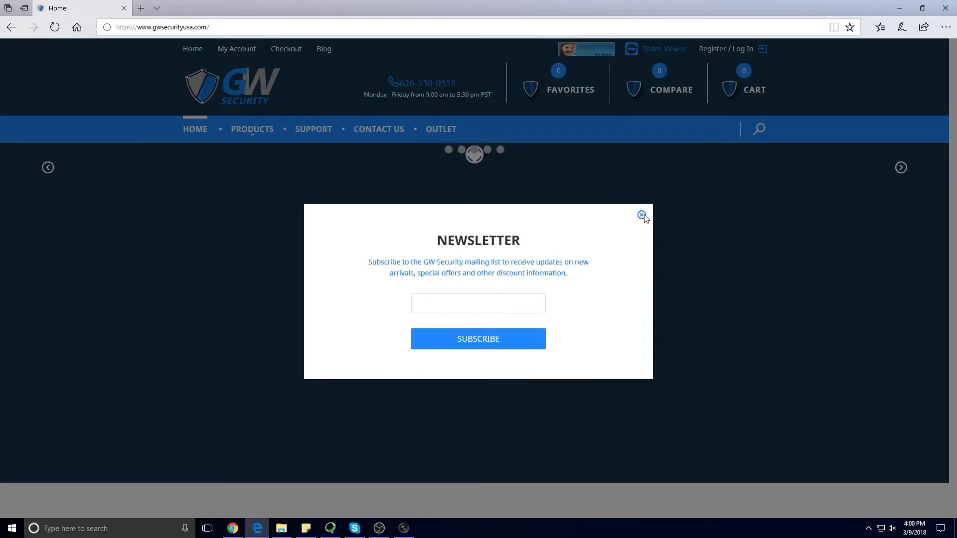
click(642, 216)
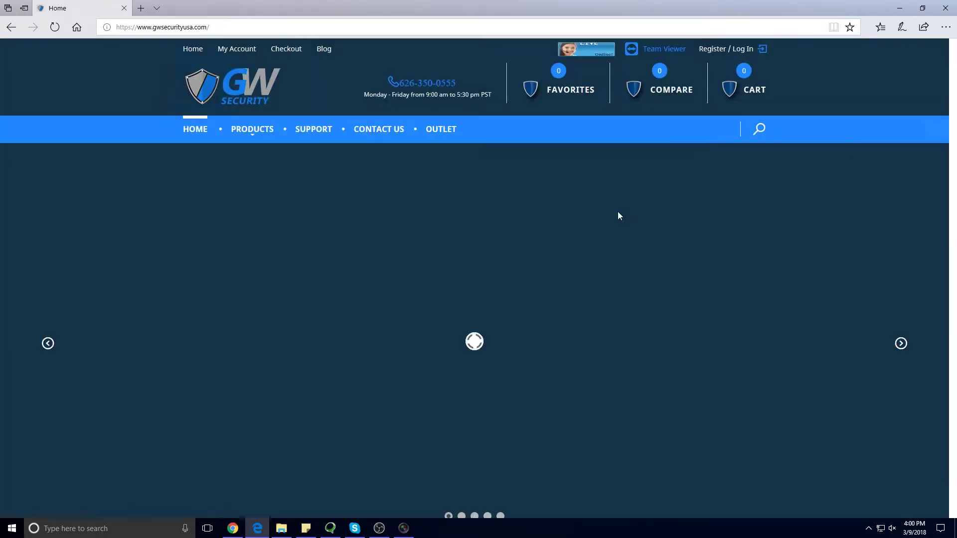
click(316, 131)
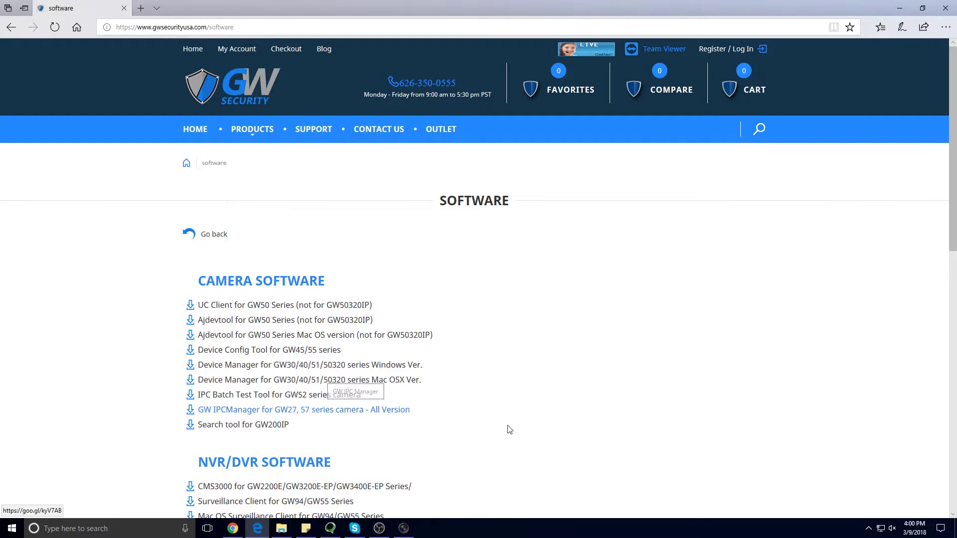
Step: Minimize Edge, refresh IPCManager to three cameras, and check GW-GW5757MMIC's V3.26 firmware version
click(898, 8)
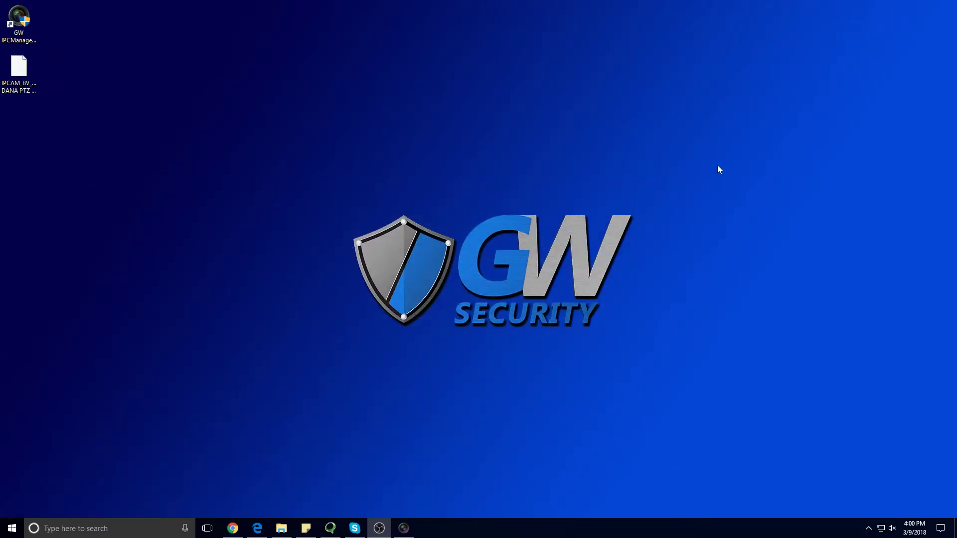
click(408, 529)
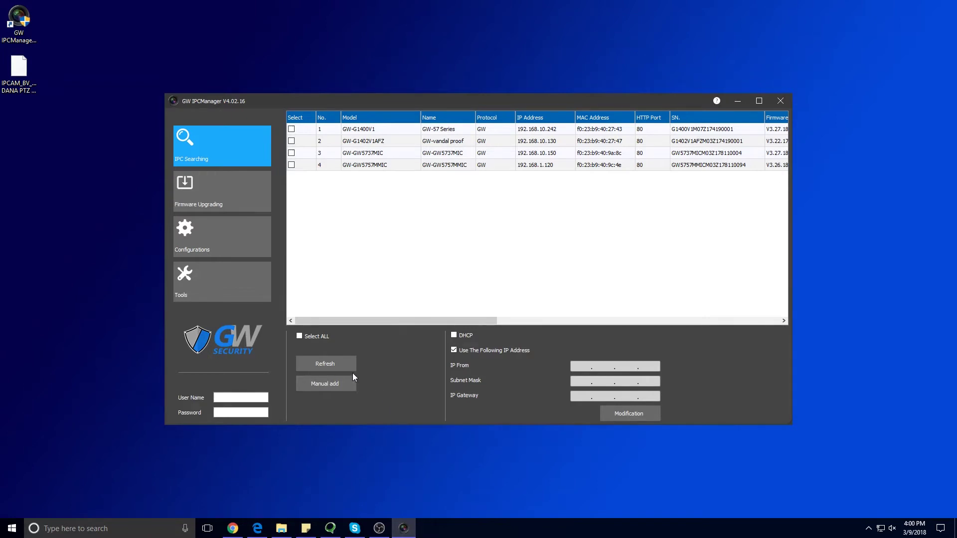
click(350, 366)
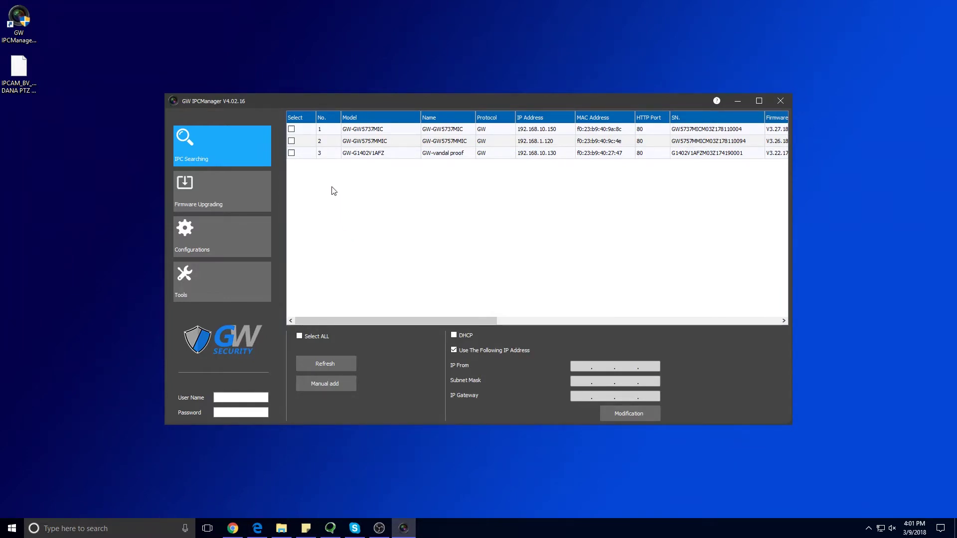
click(336, 144)
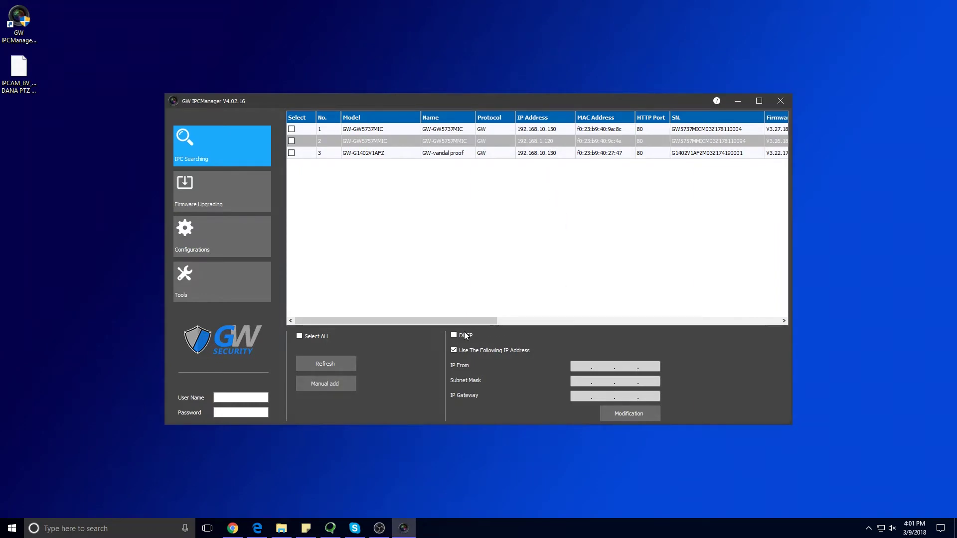
drag(460, 317, 570, 314)
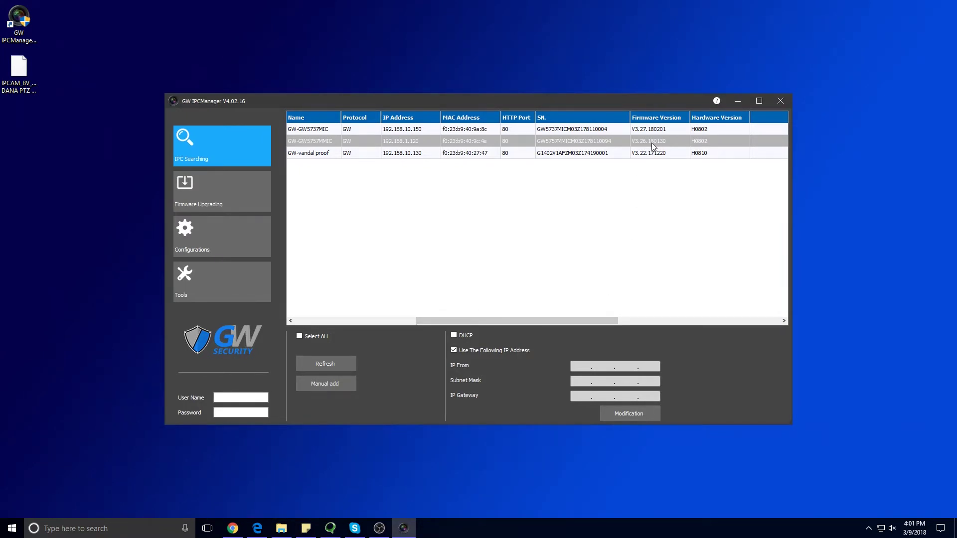
Step: Back in Edge, open the firmware page under Support and the GW57 & 27 Series Firmware link
drag(516, 320, 396, 320)
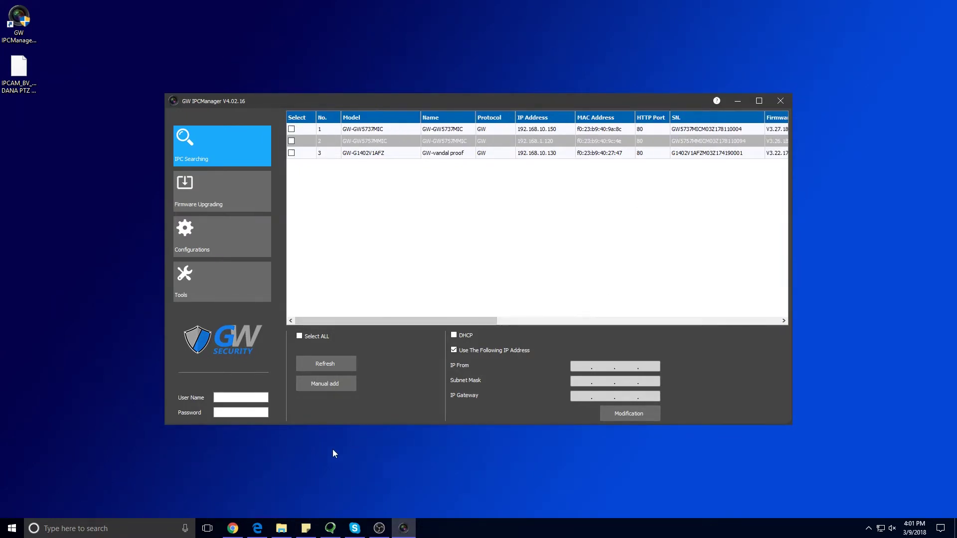
click(258, 530)
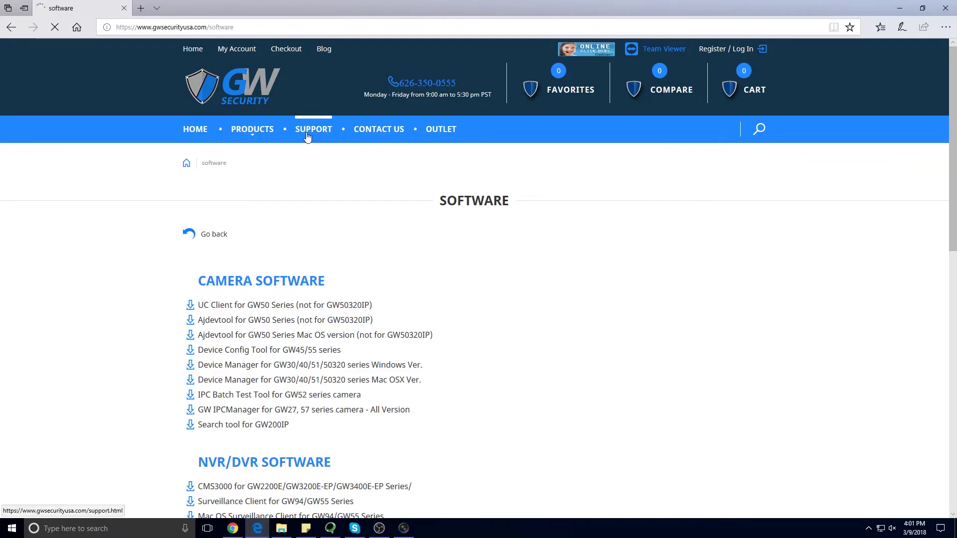
click(307, 137)
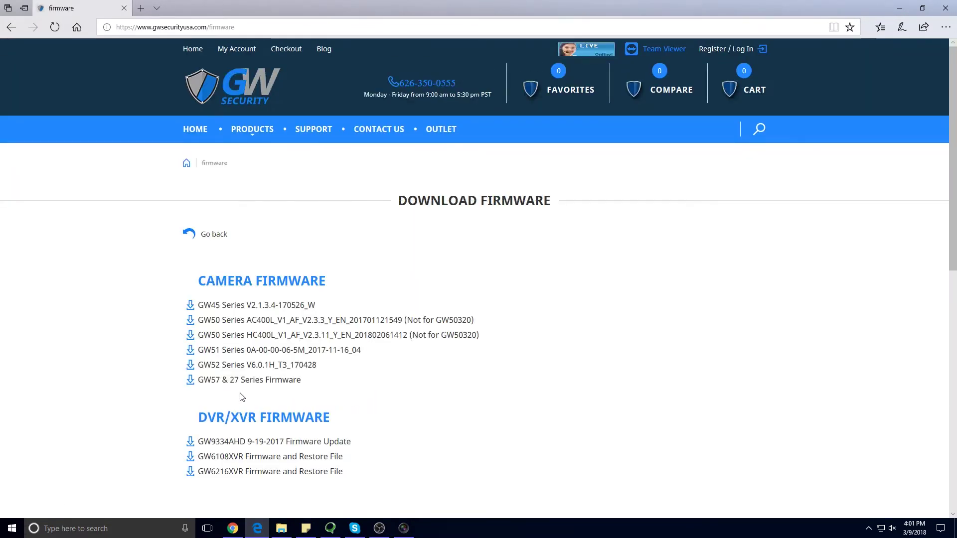
click(244, 385)
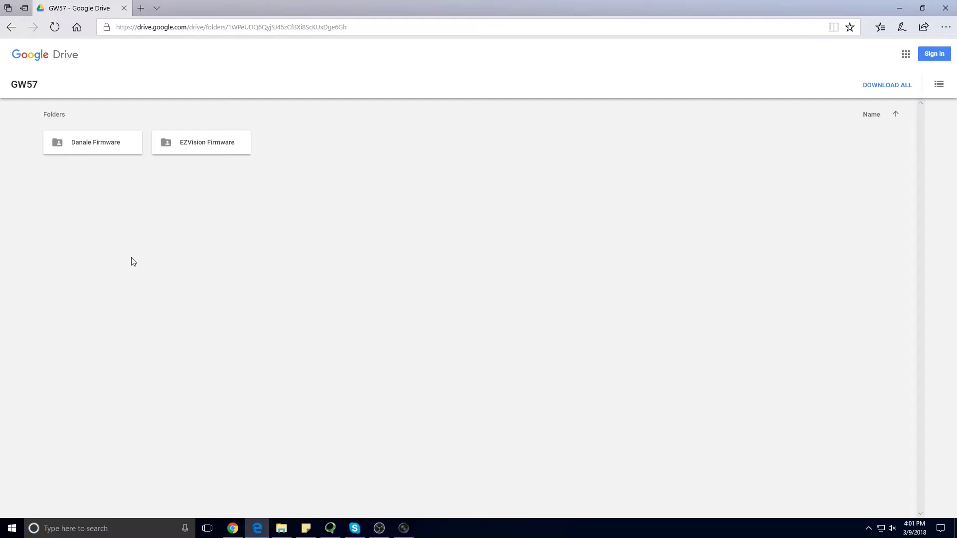
Step: Open Danale Firmware > 02012018 > 7. GW5757MMIC in Google Drive, then minimize Edge
double_click(99, 145)
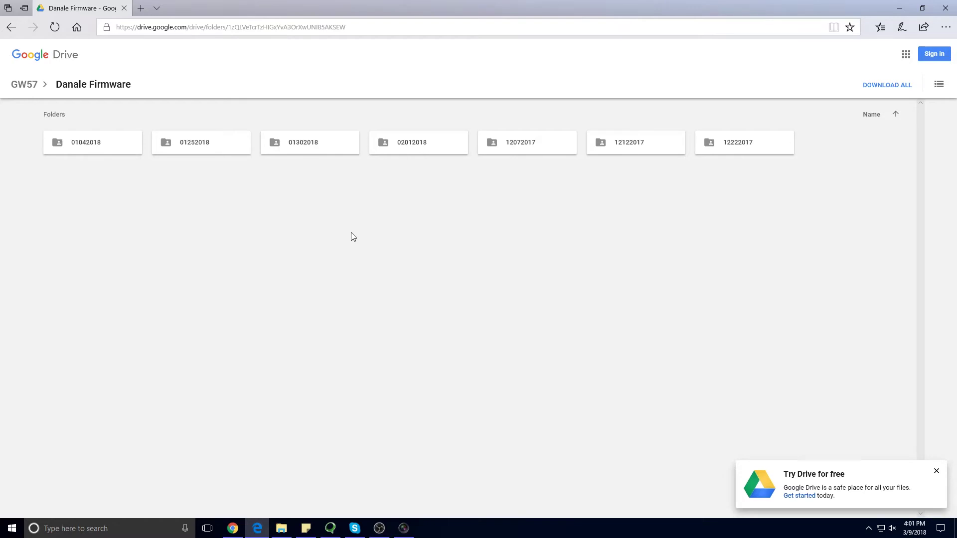
double_click(414, 151)
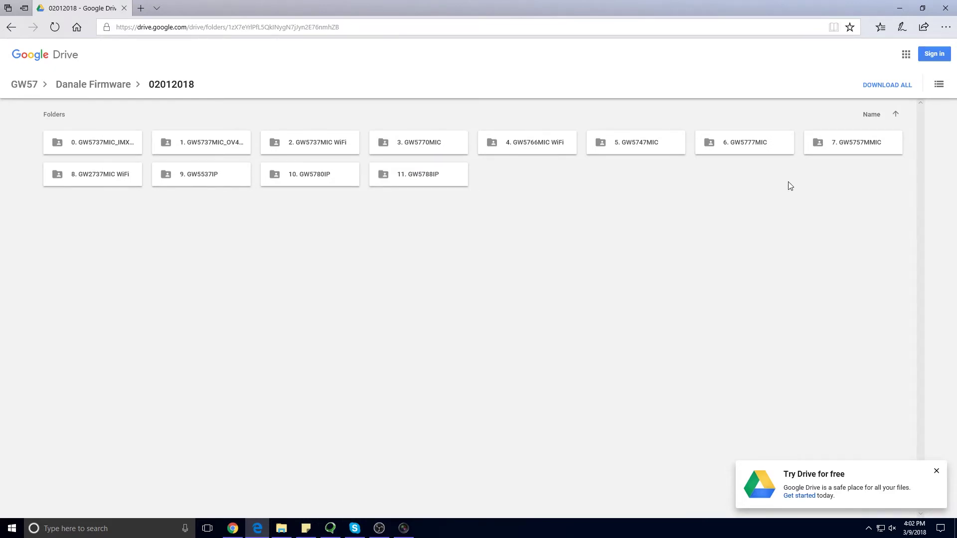
mouse_move(851, 157)
click(857, 149)
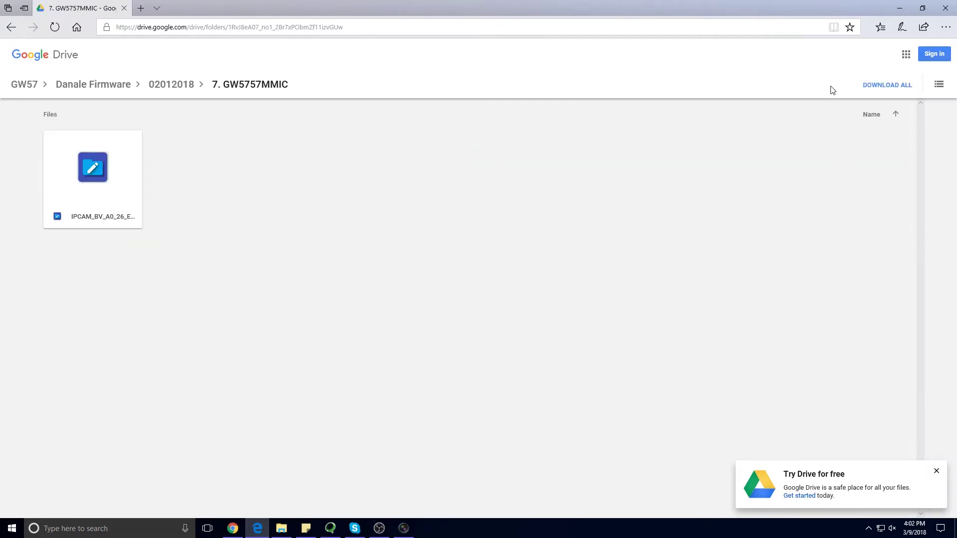
click(898, 10)
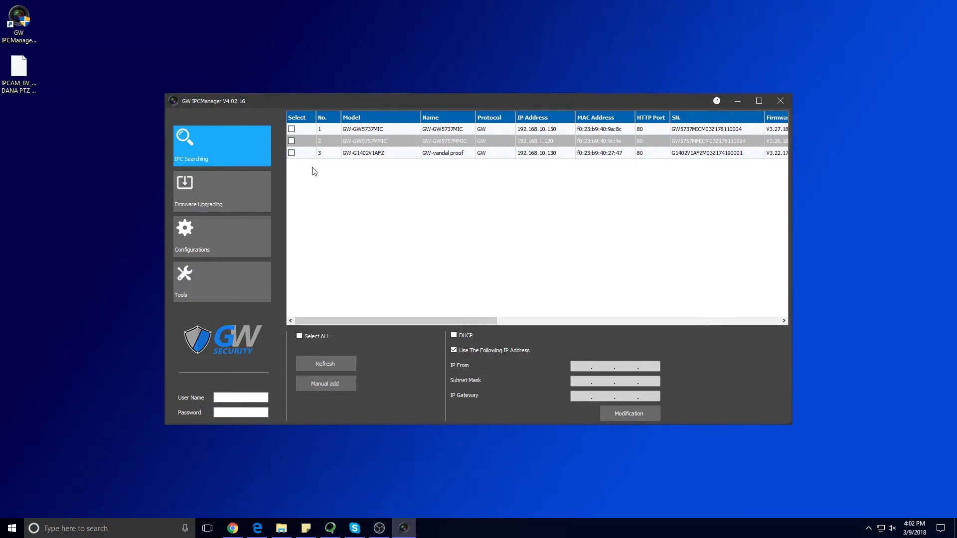
Step: Tick the GW-GW5757MMIC camera, enter its login user name and password, then open Windows search
click(292, 141)
click(228, 398)
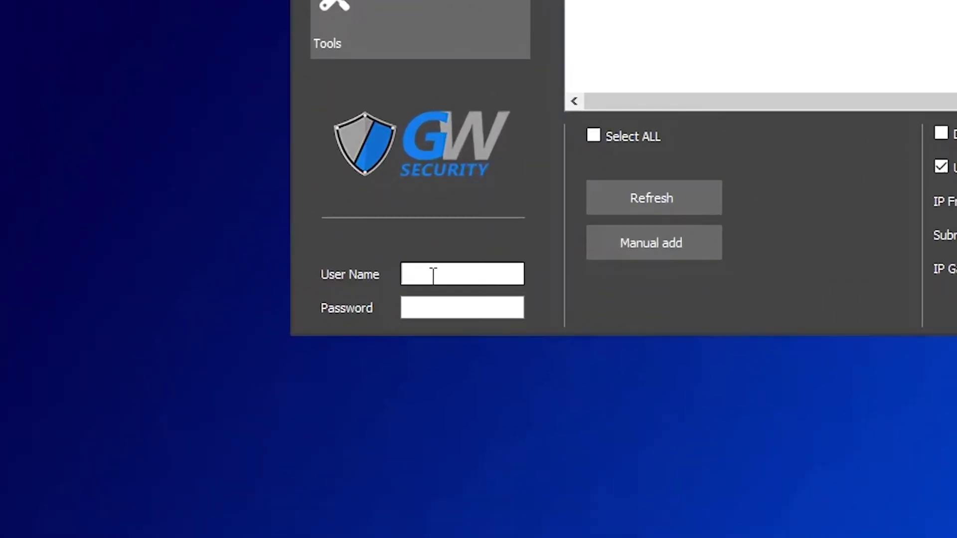
text(admin)
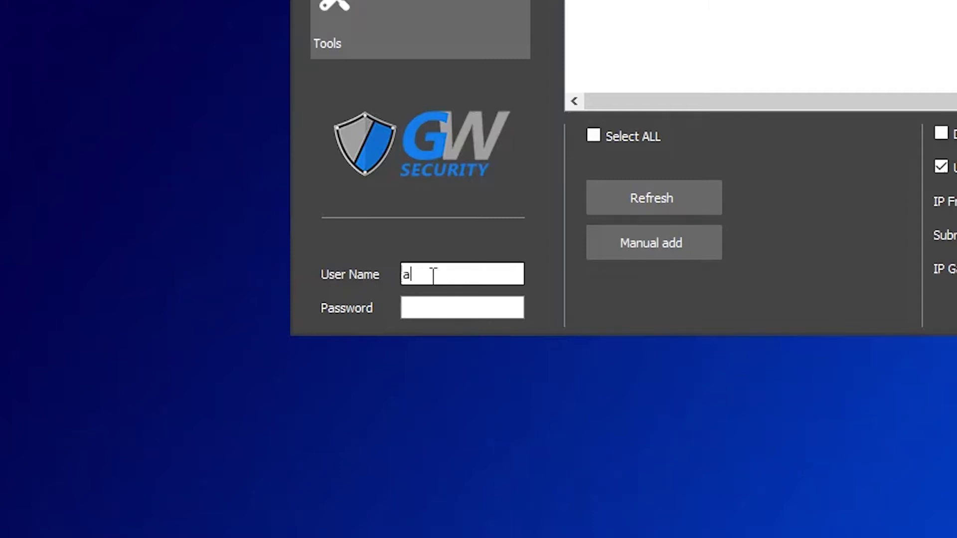
click(449, 312)
text(12345)
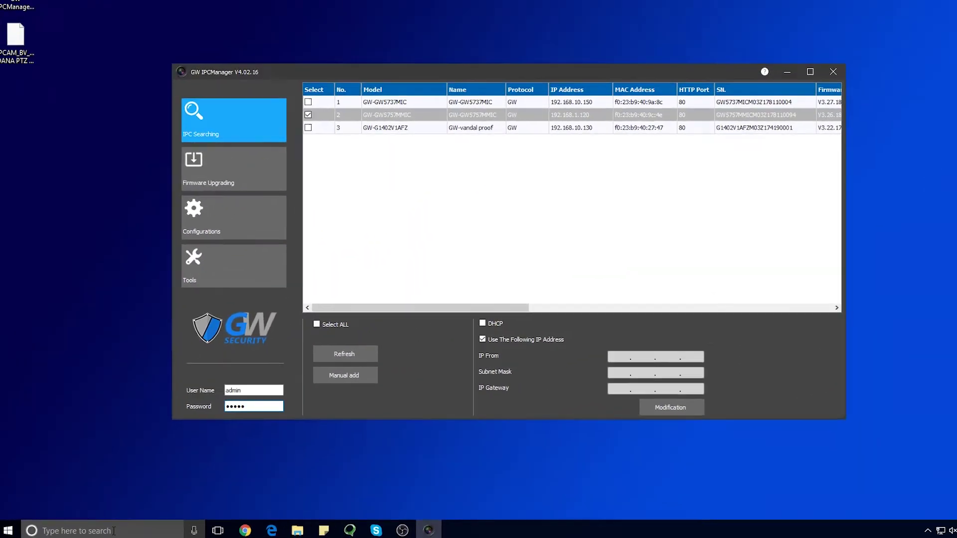
click(132, 536)
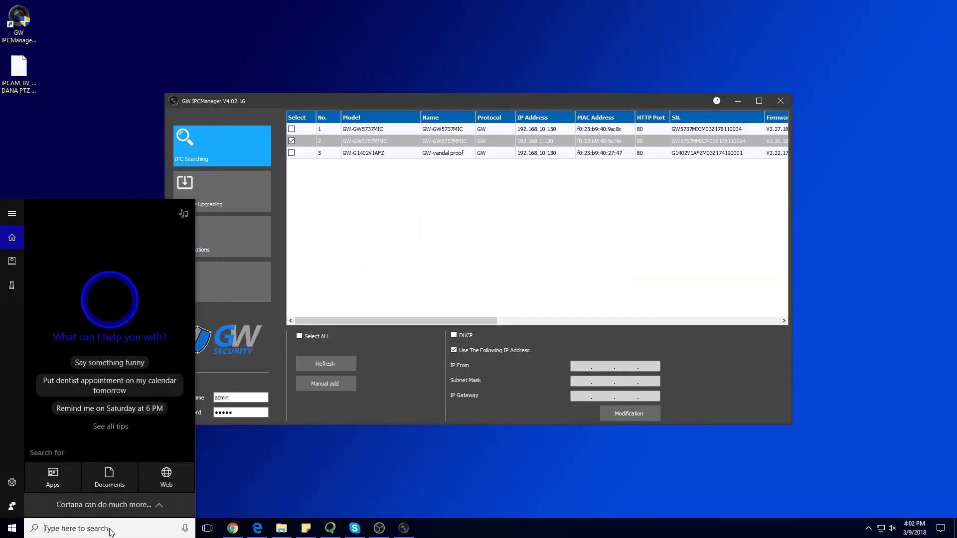
Step: Launch Command Prompt, run ipconfig, and ping 192.168.10.191 to confirm the address is unused
text(cmd)
key(Return)
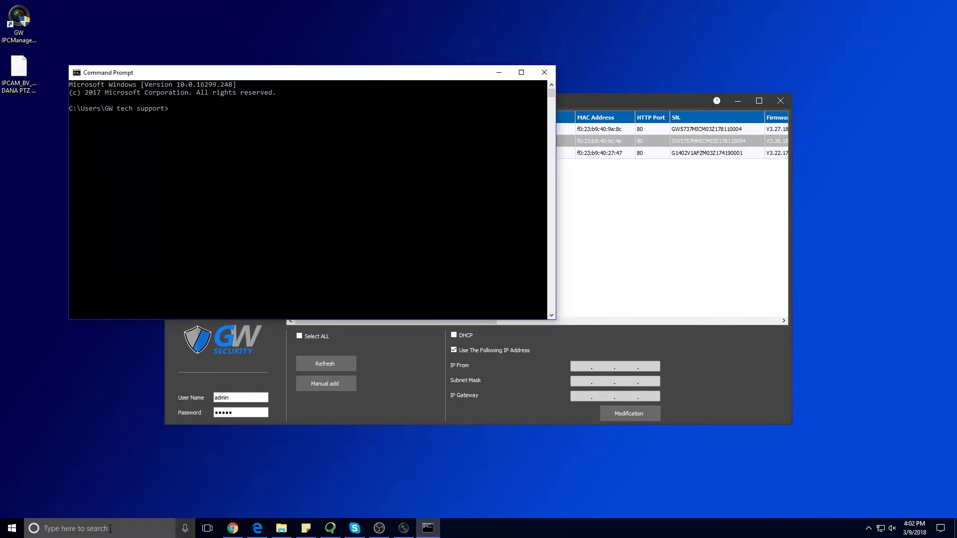
text(ipconfig)
key(Return)
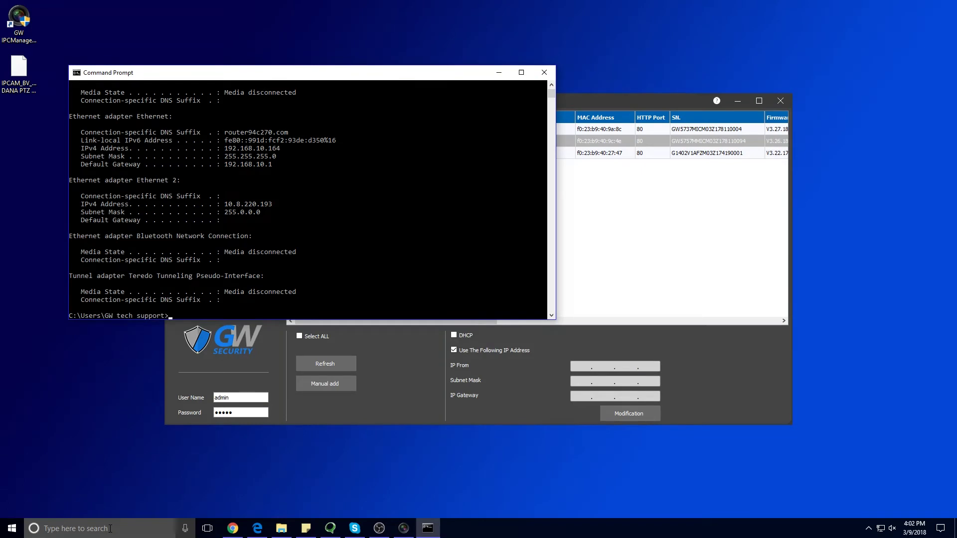
text(ping)
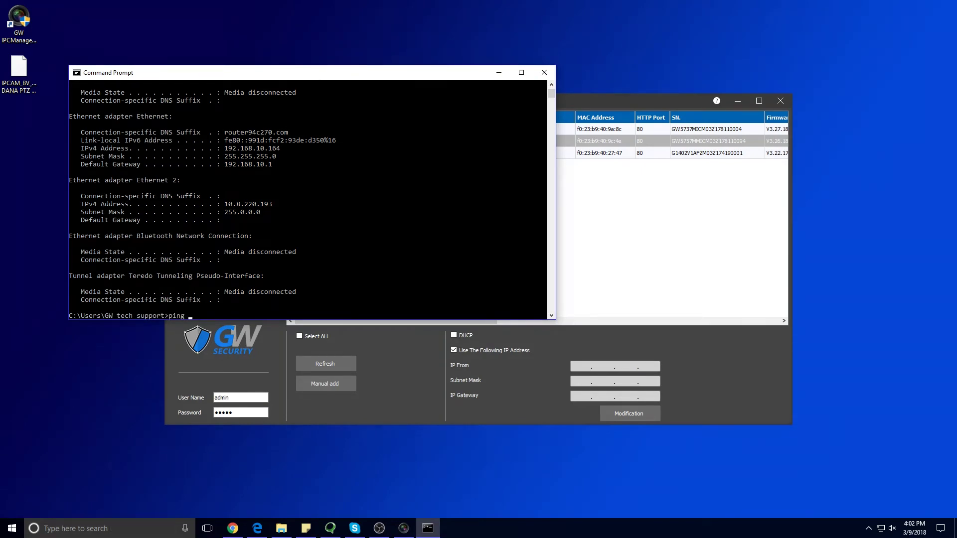
text( 192.168.10.191)
key(Return)
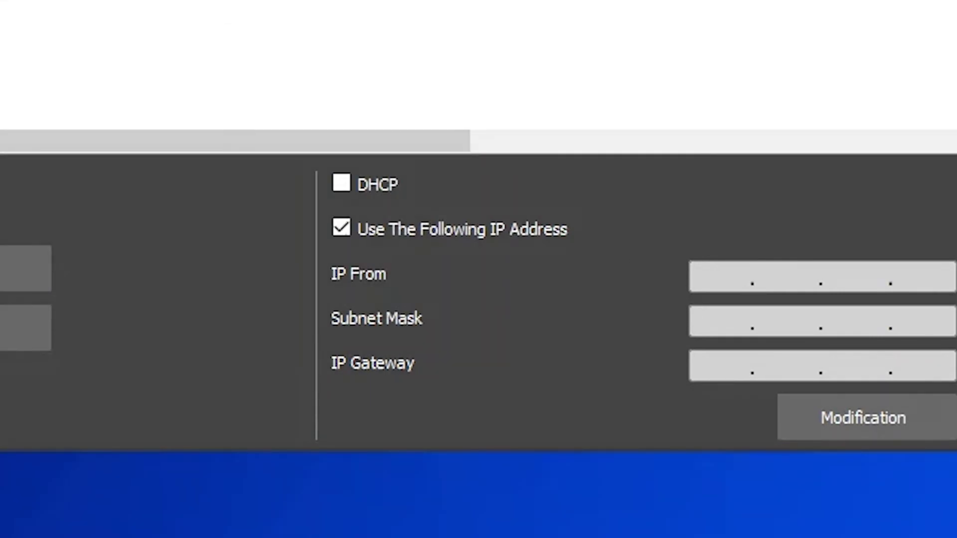
Step: Apply IP 192.168.10.191 to the ticked camera, refresh to four cameras, and select it
click(717, 281)
text(192.168.10.191)
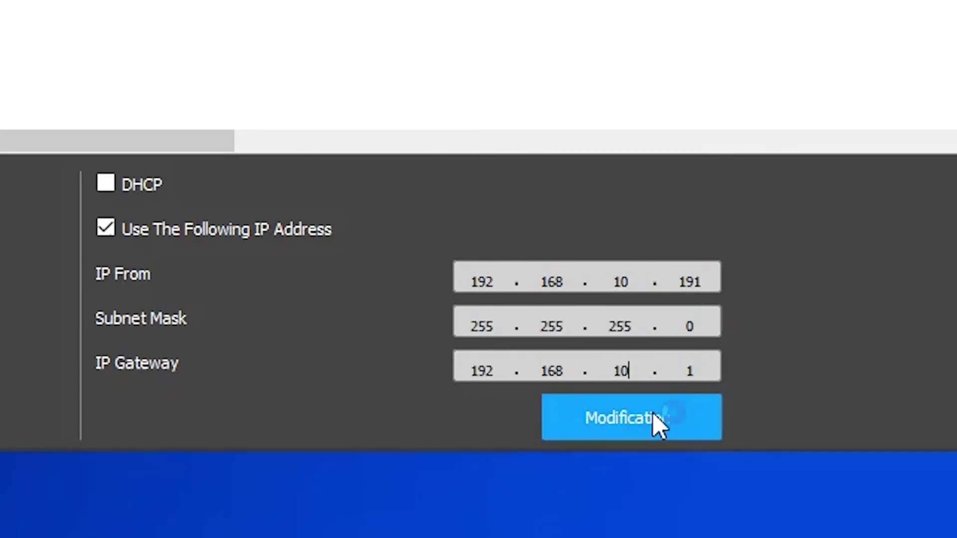
click(653, 413)
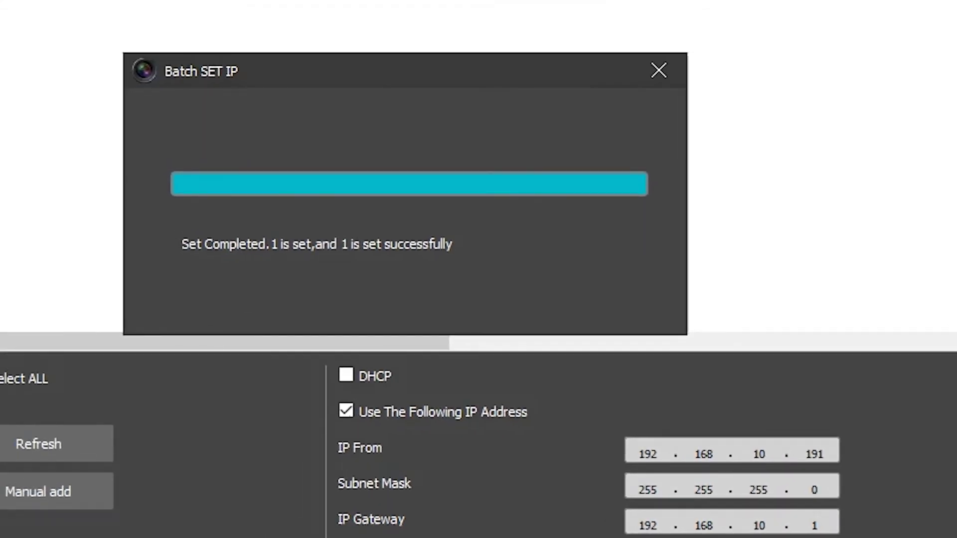
click(661, 71)
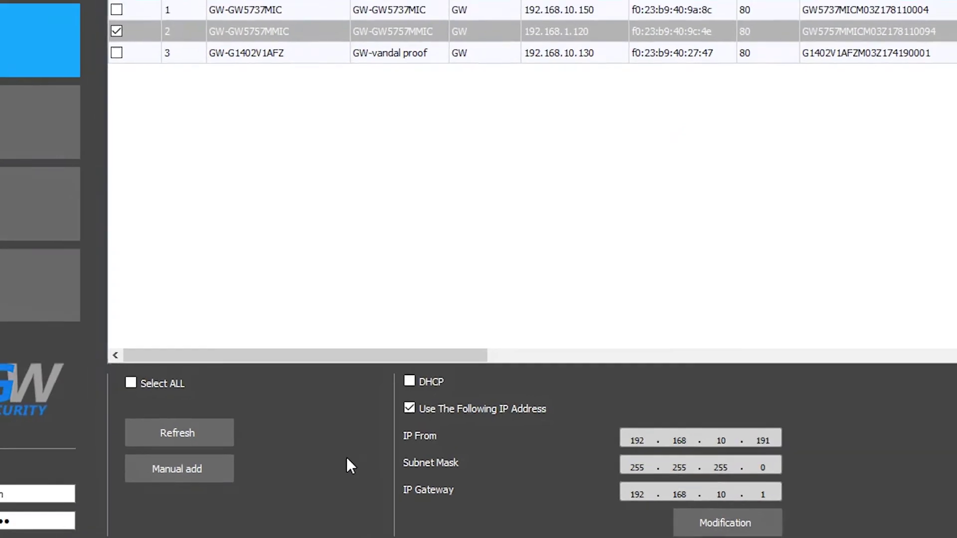
click(210, 431)
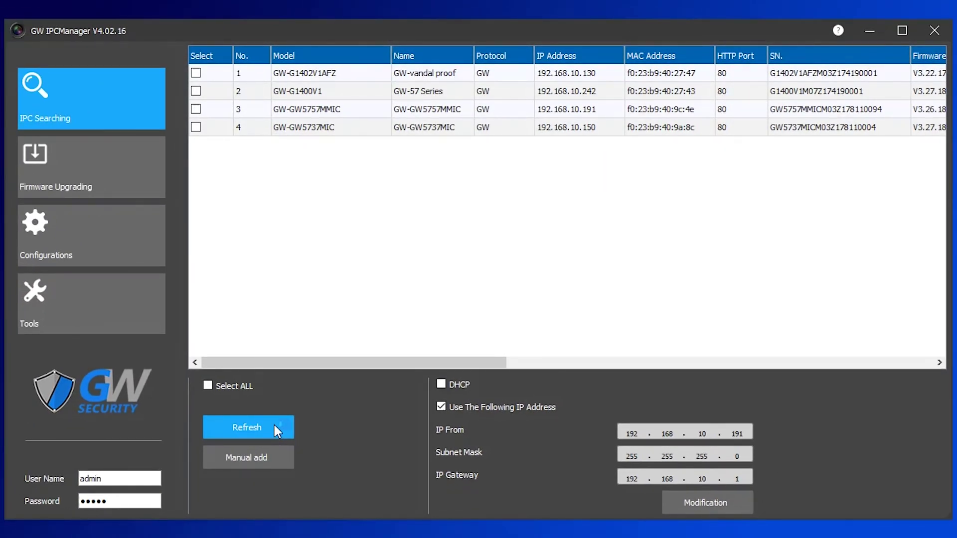
click(313, 107)
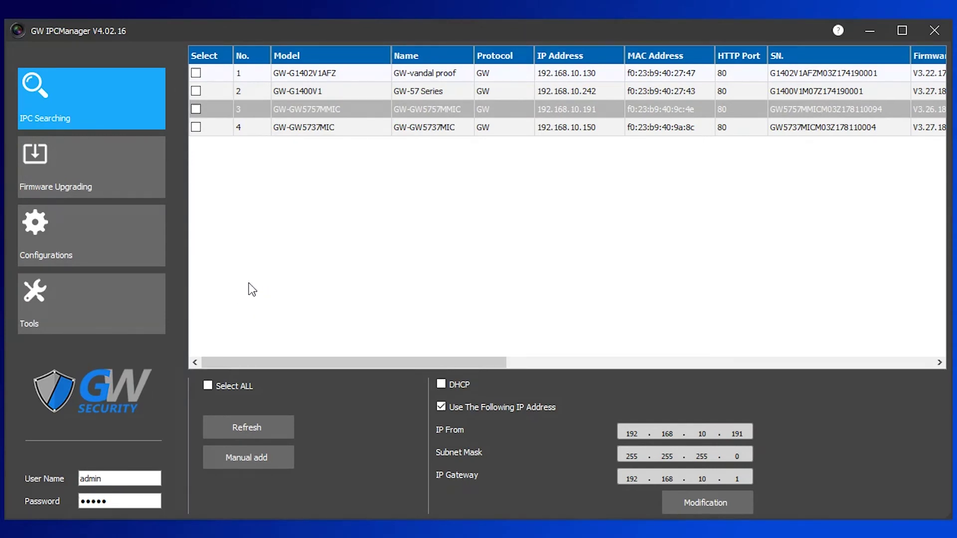
Step: Add online cameras, tick 192.168.10.191, load the Desktop IPCAM V3.27.180201 file, and upgrade
click(92, 171)
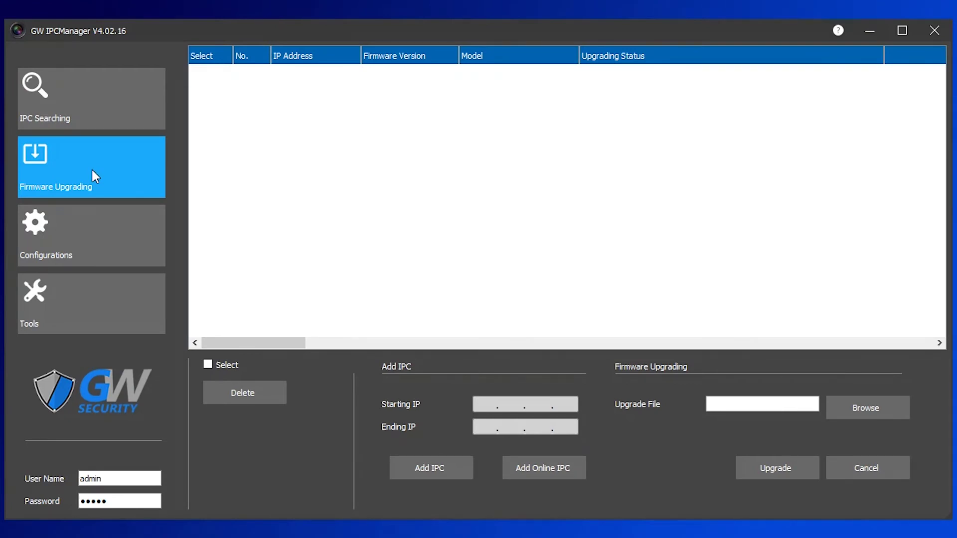
click(563, 476)
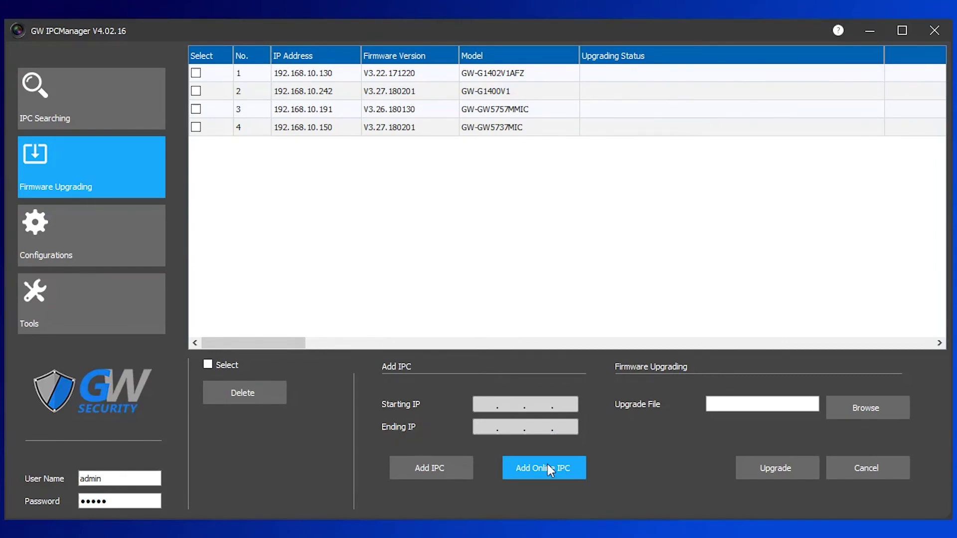
click(196, 112)
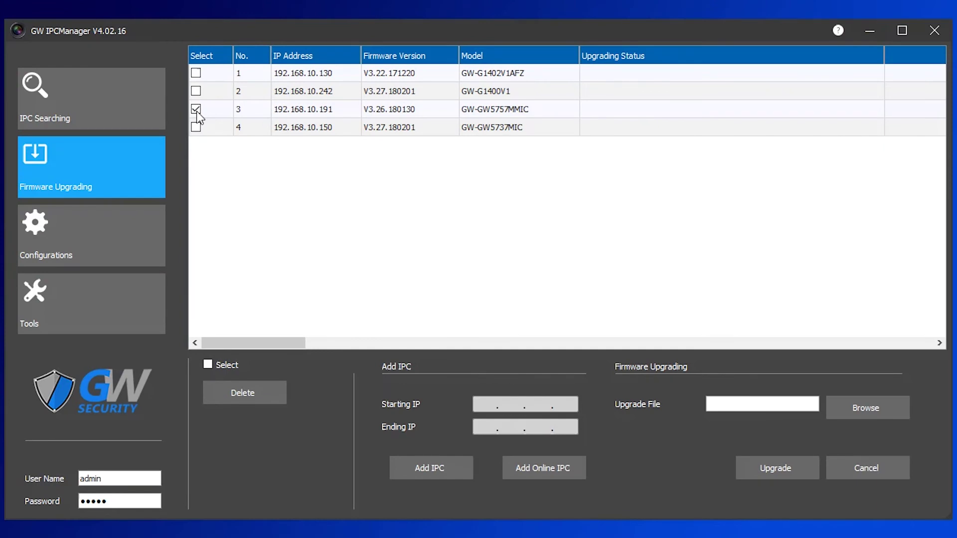
click(883, 406)
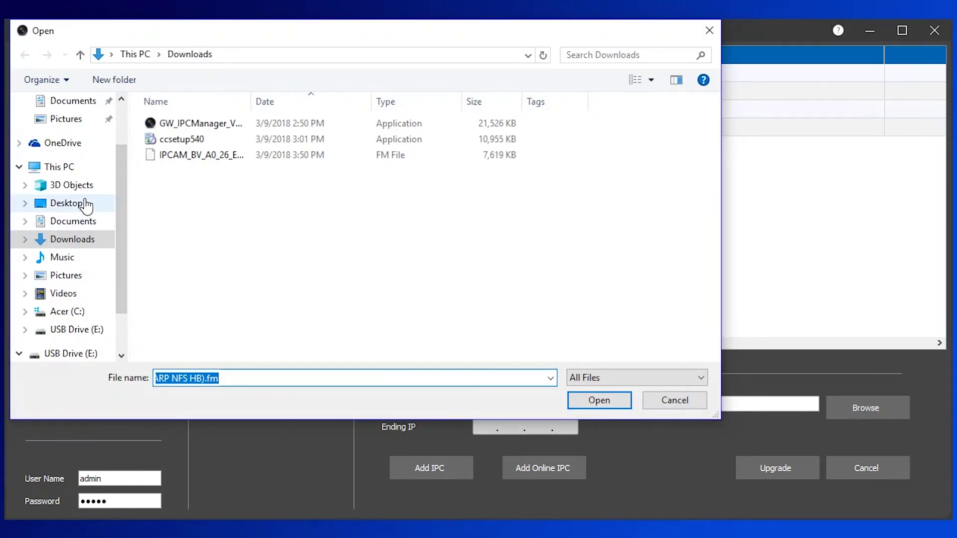
click(65, 203)
click(338, 158)
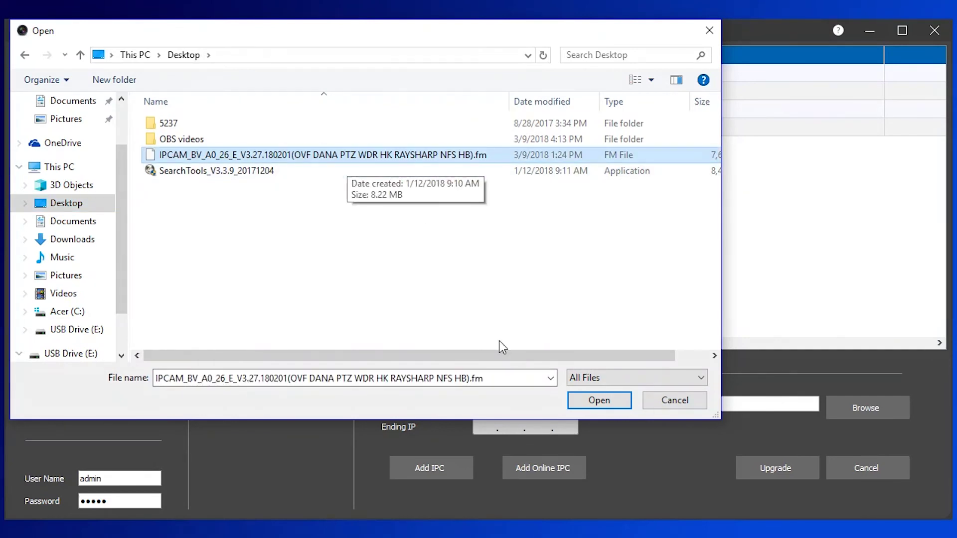
click(606, 401)
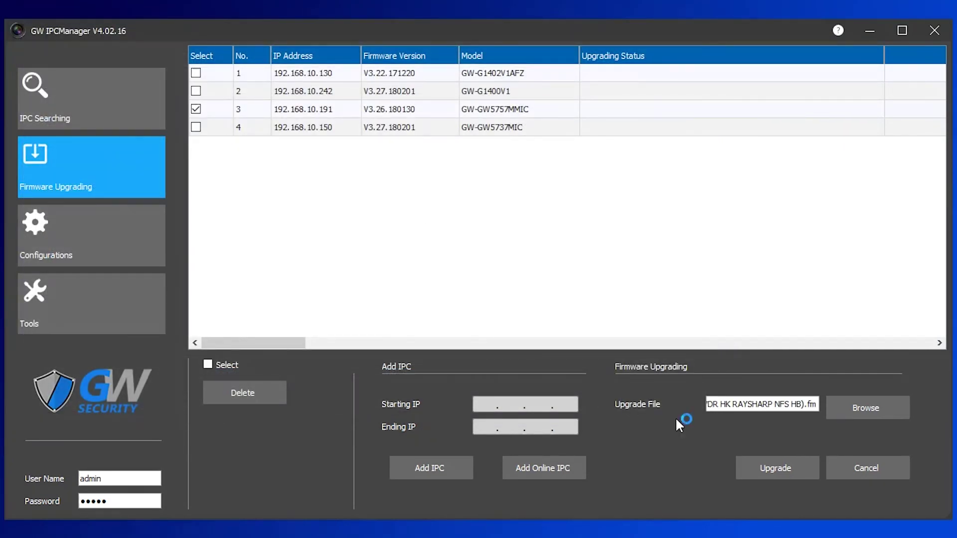
click(788, 470)
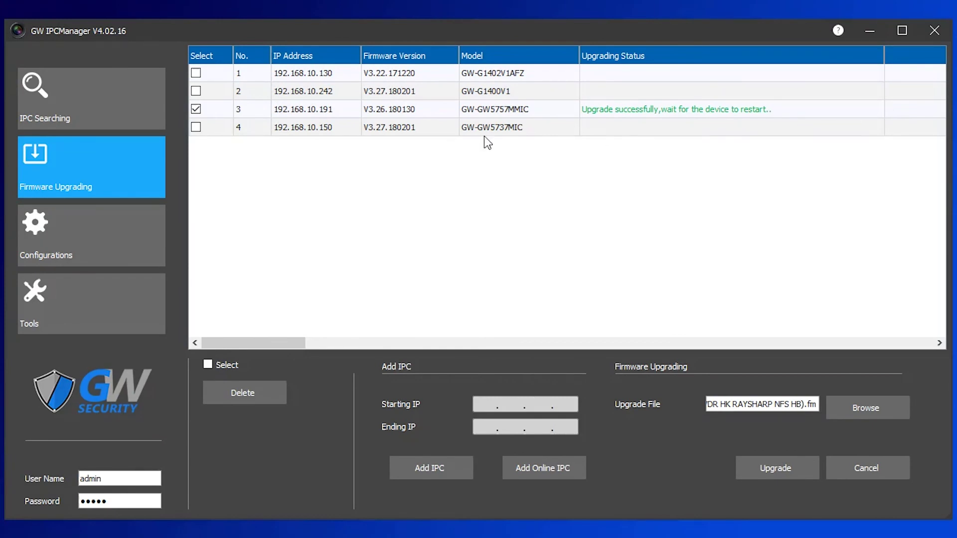
Step: Refresh the IPC Searching list and scroll right to see firmware V3.27.180201 on 192.168.10.191
click(129, 115)
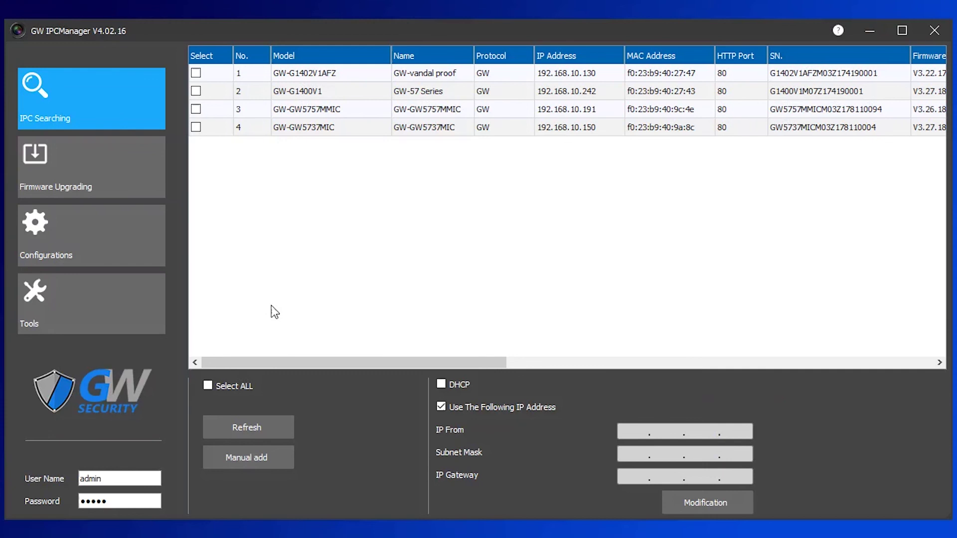
click(247, 423)
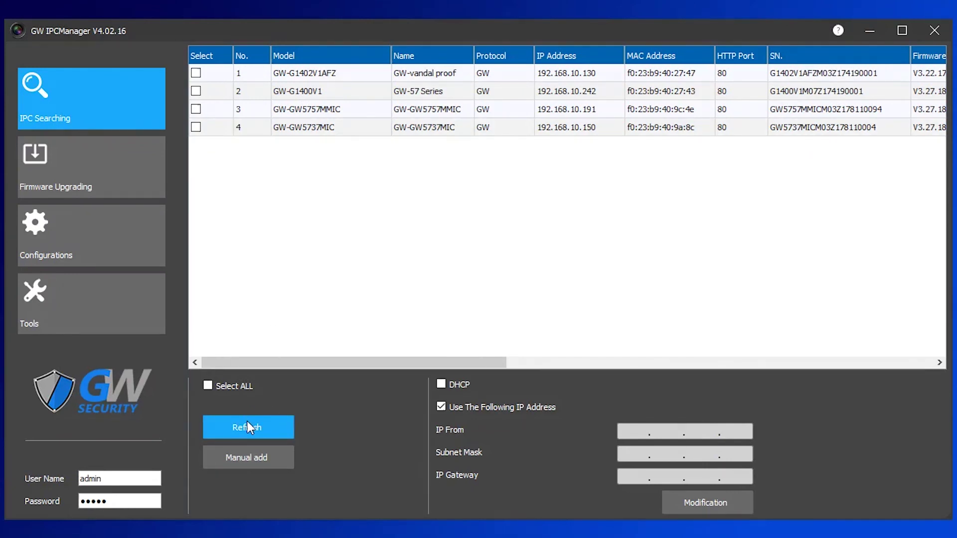
drag(491, 364, 569, 361)
scroll(917, 110, right, 1)
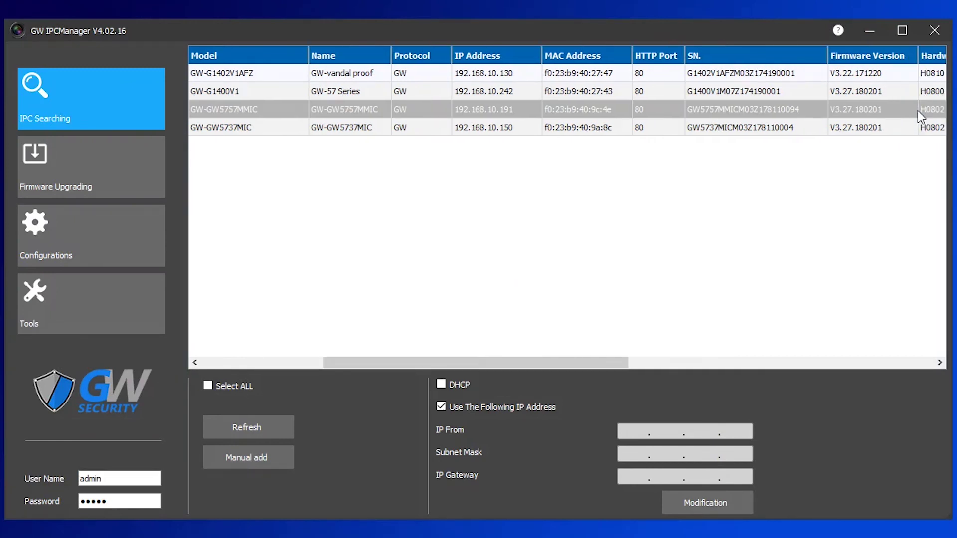